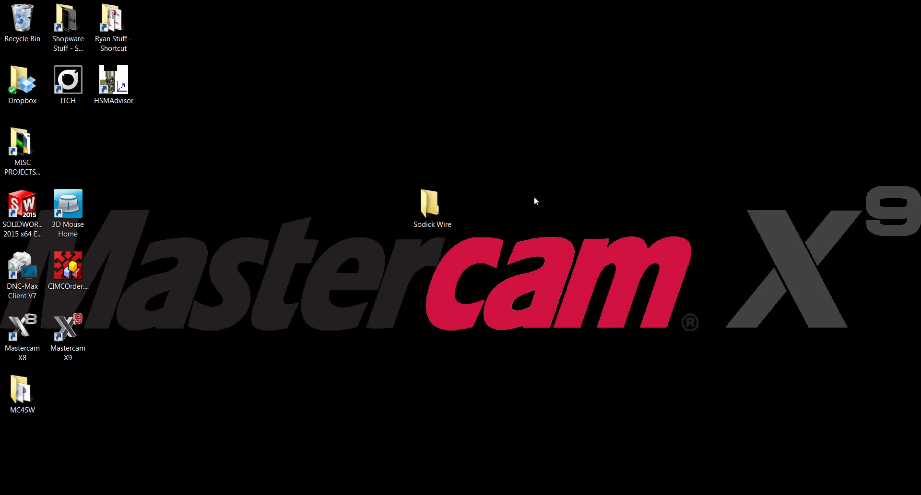
Move the seven .dat files from folder 0006 up into Sodick Wire > SODICK DAT FILES
double_click(442, 213)
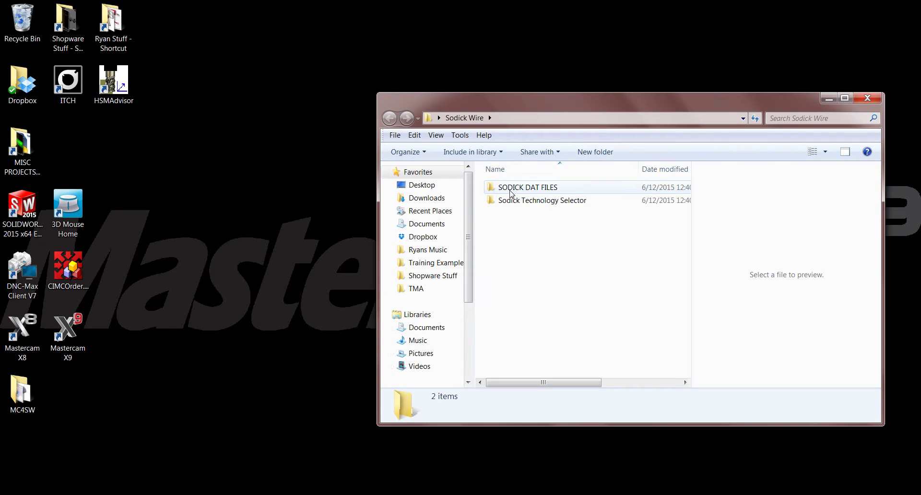
double_click(528, 192)
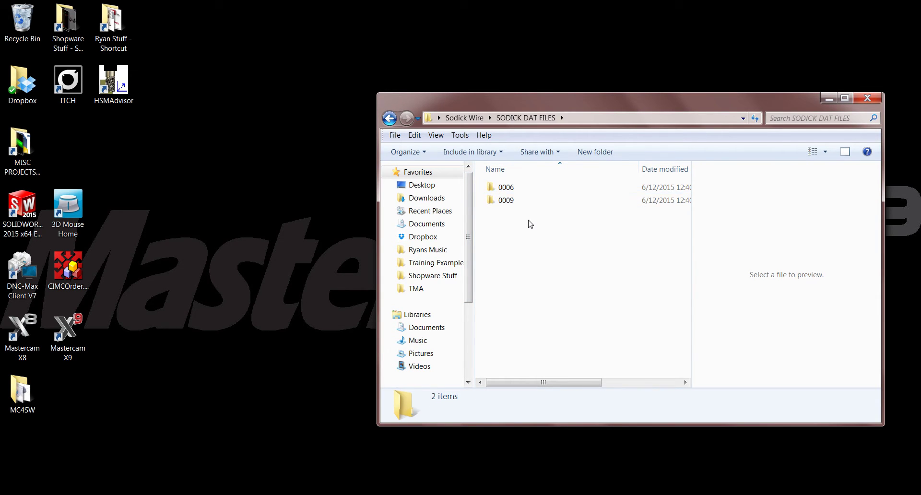
double_click(537, 190)
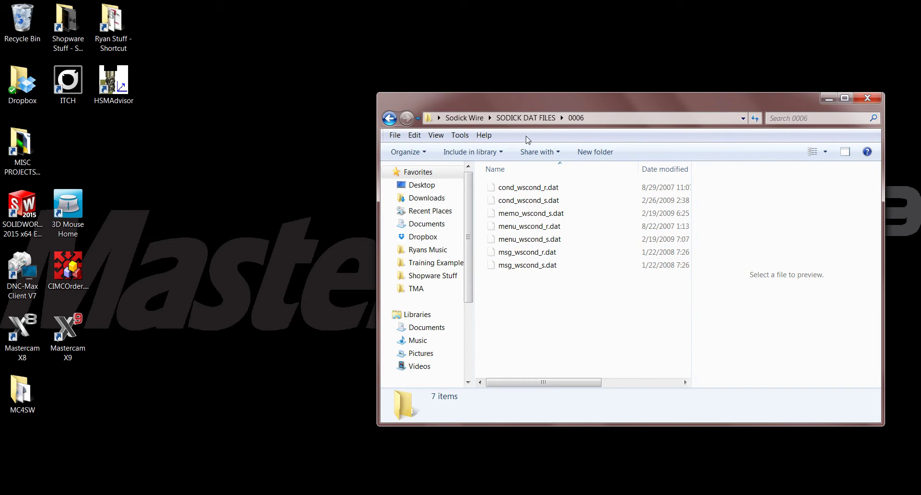
left_click_drag(551, 312, 490, 183)
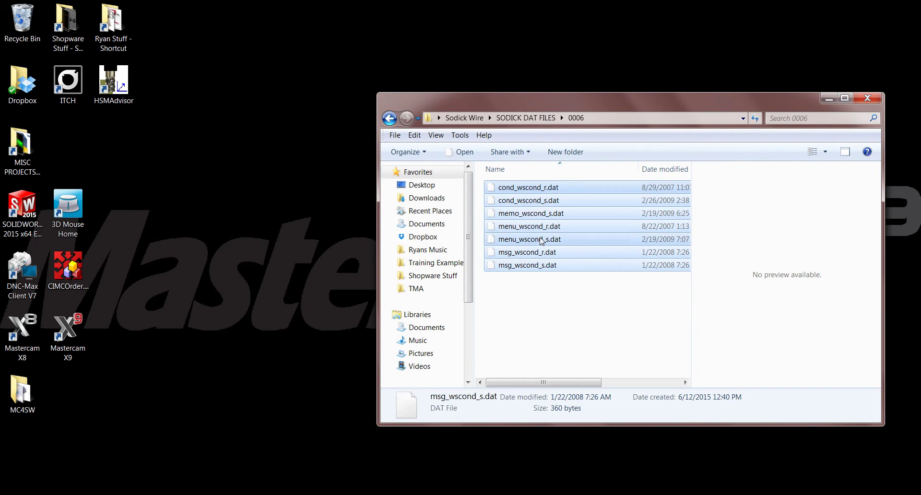
right_click(541, 239)
left_click(563, 331)
left_click(525, 117)
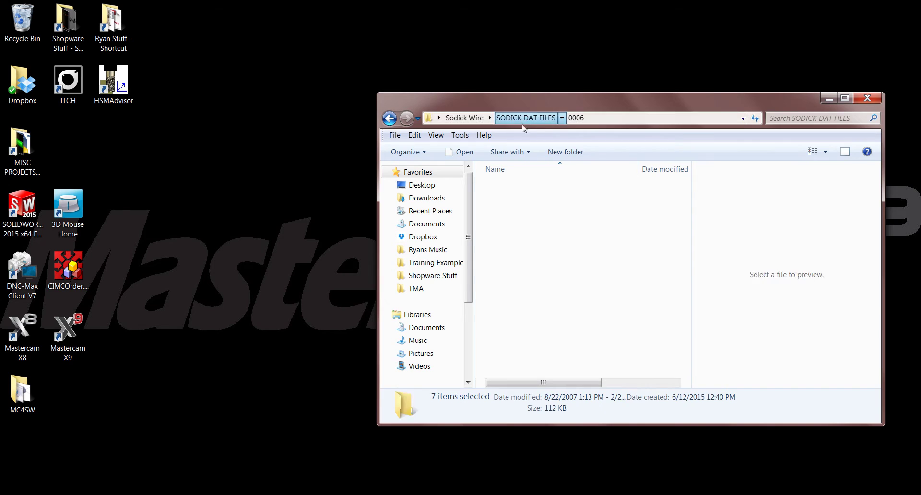
right_click(521, 264)
left_click(545, 335)
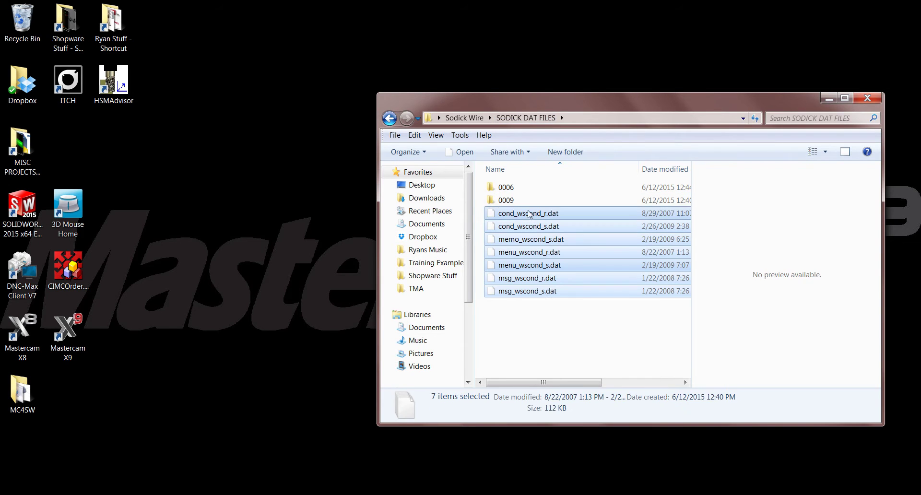
Move Aic.dat from folder 0009 up into SODICK DAT FILES
double_click(529, 200)
left_click(527, 192)
right_click(527, 190)
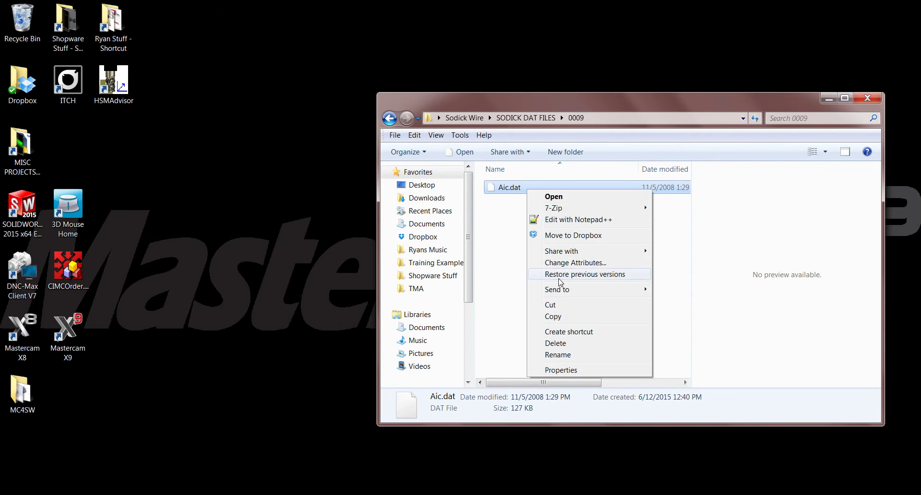
left_click(561, 303)
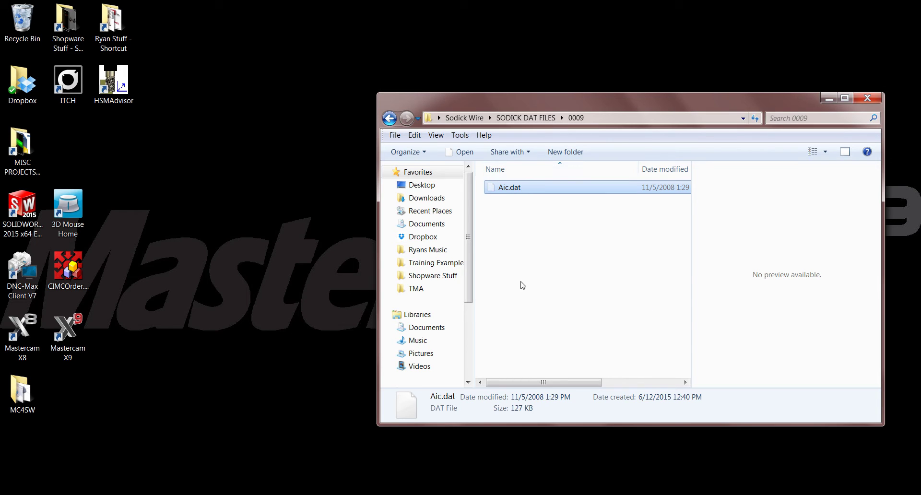
left_click(518, 119)
right_click(536, 312)
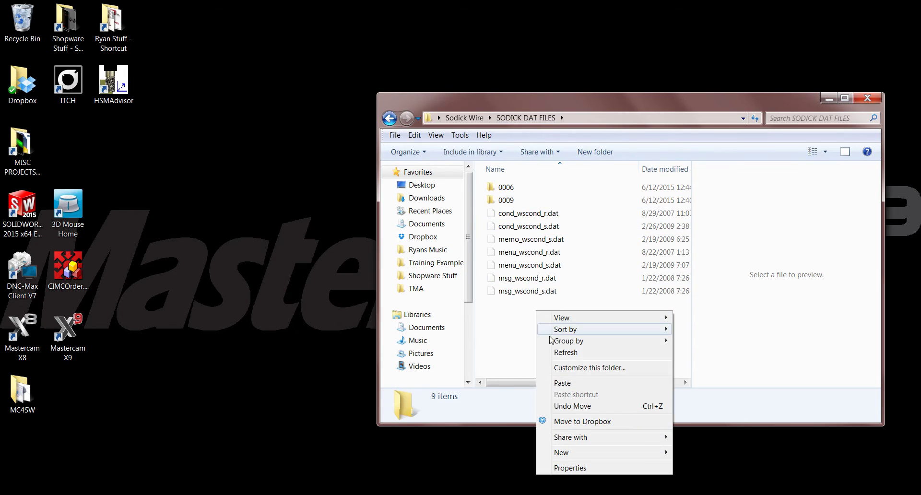
left_click(559, 382)
Delete the emptied folders 0006 and 0009
left_click(509, 200)
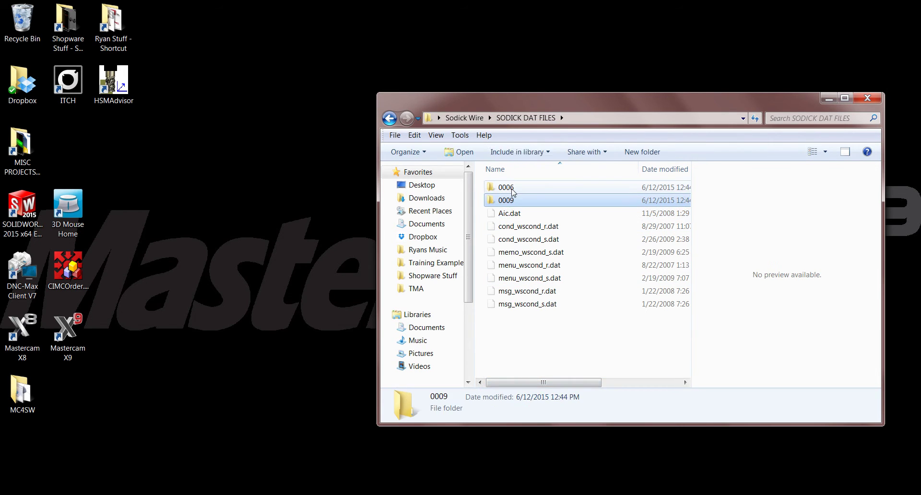
left_click(518, 188, "ctrl")
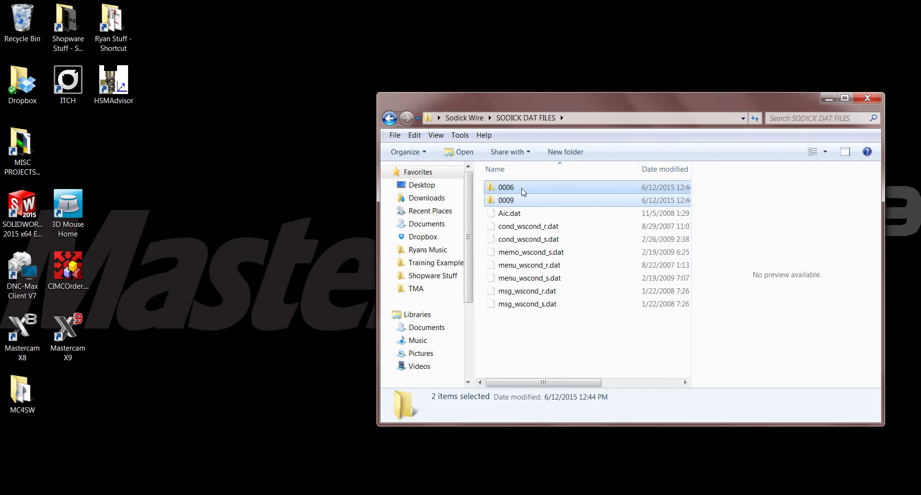
key("Delete")
key("Return")
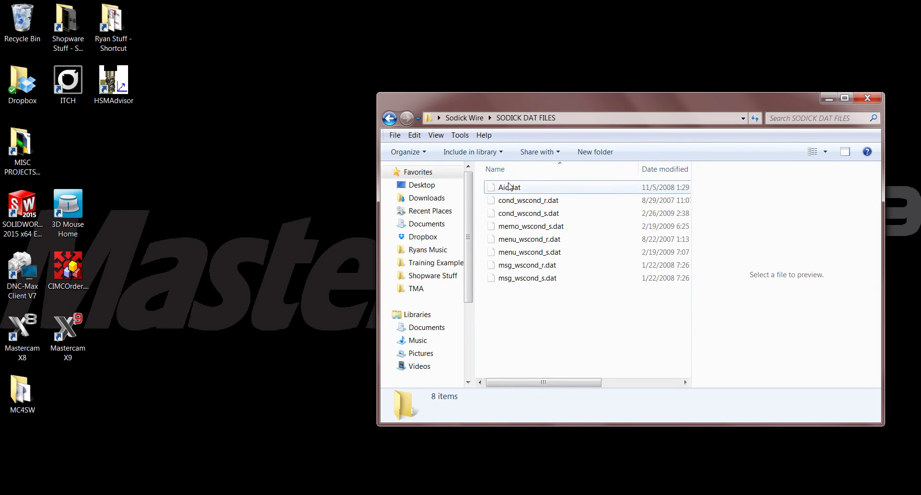
Go up to Sodick Wire and open the Sodick Technology Selector folder
left_click(465, 118)
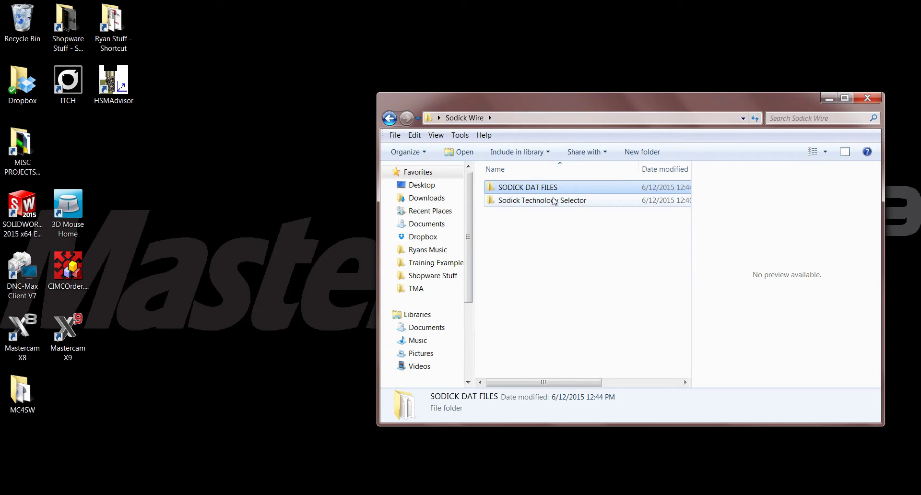
mouse_move(546, 202)
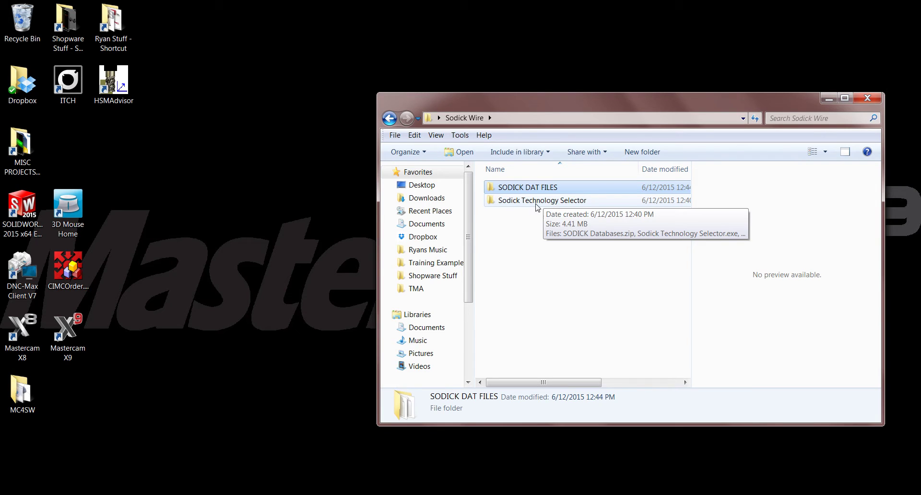
double_click(560, 201)
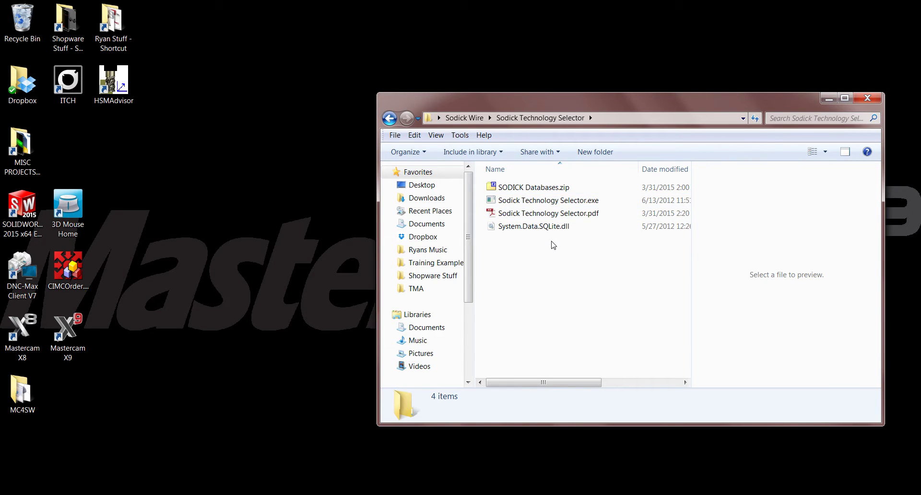
Launch Sodick Technology Selector.exe, close the folder prompt, and start a database from DAT files
double_click(575, 201)
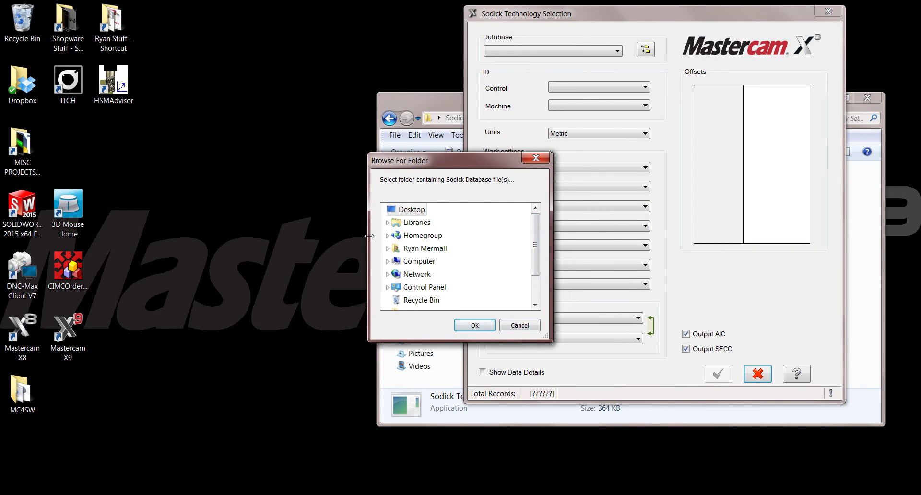
left_click(536, 158)
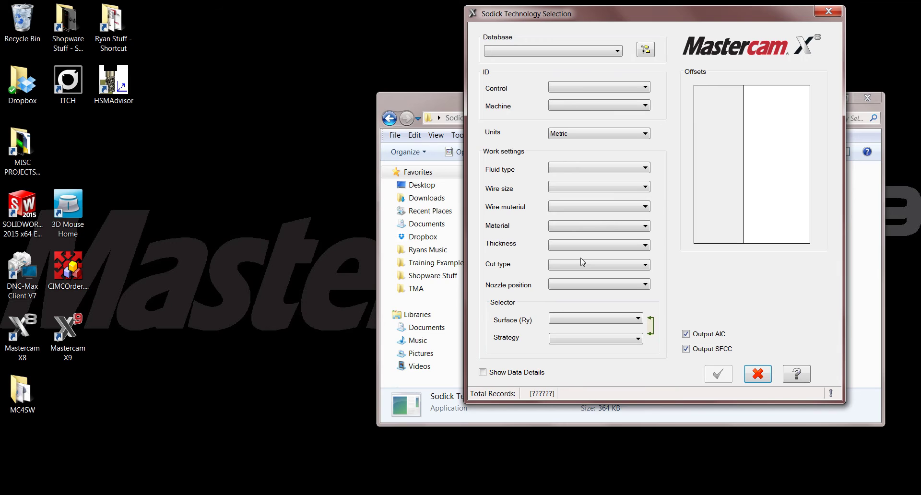
left_click(831, 393)
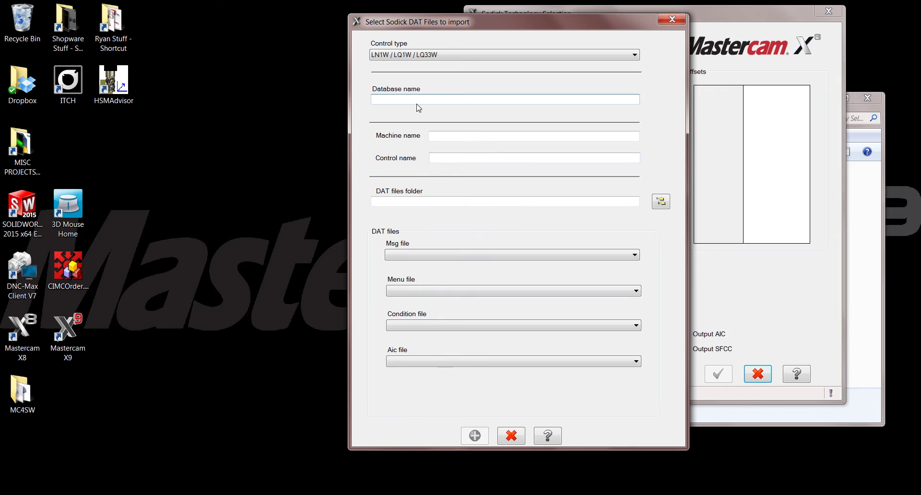
Enter database name Sodick Wire, machine name AG 400L and control name LN2W
type("Si")
key("Tab")
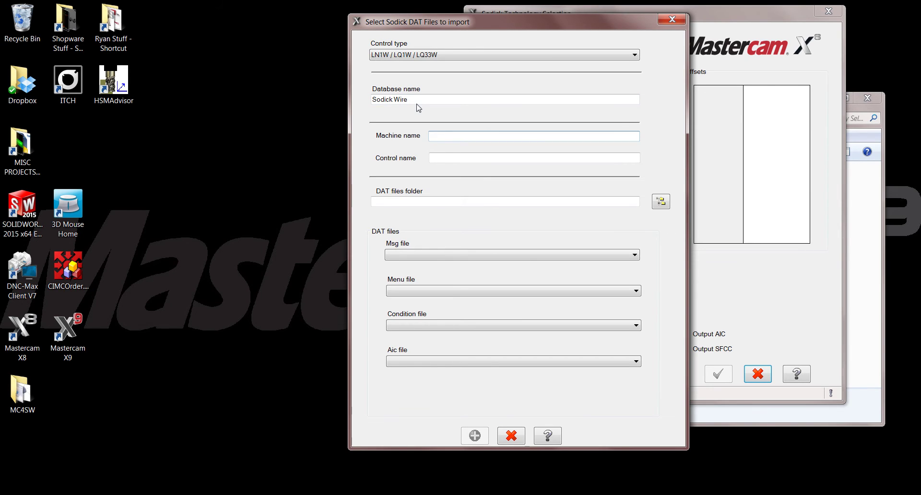
type("AG 400L")
key("Tab")
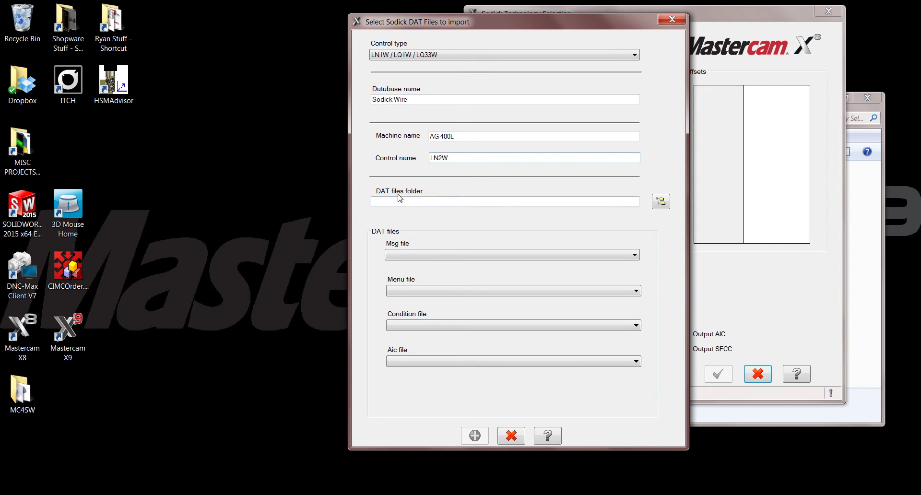
Set the DAT files folder to Sodick Wire > SODICK DAT FILES
left_click(661, 202)
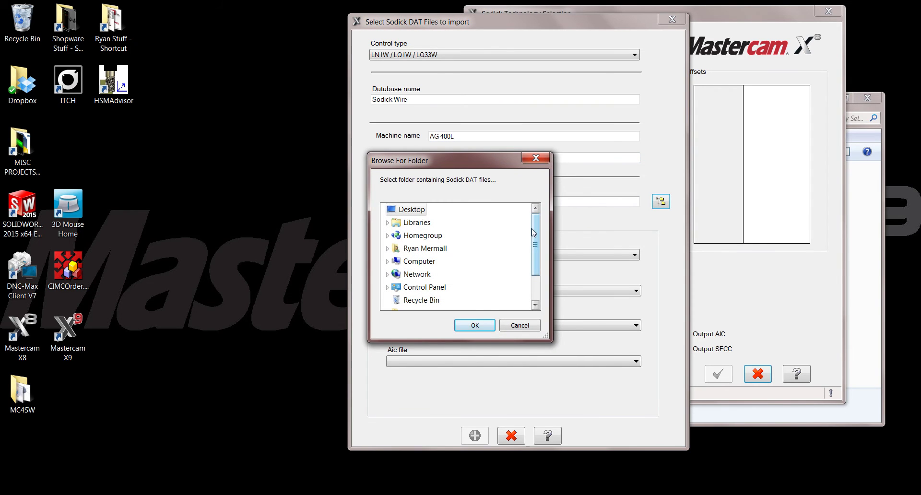
left_click_drag(534, 238, 536, 264)
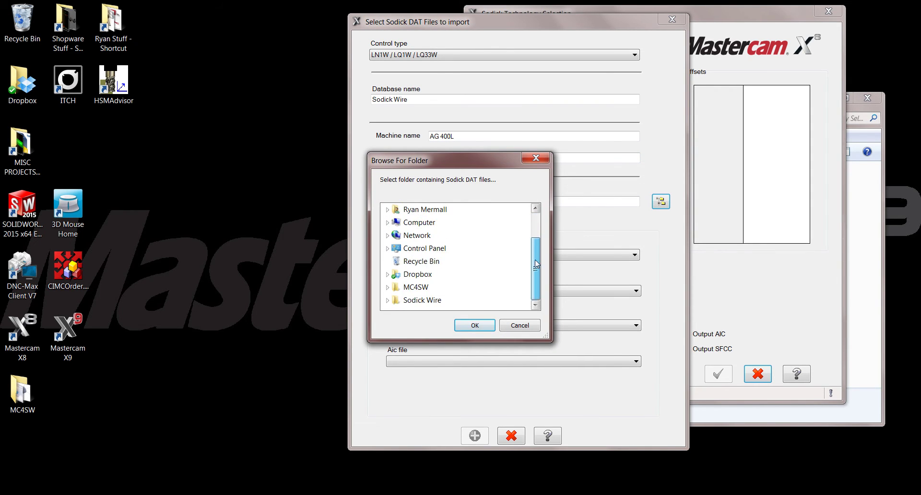
left_click(388, 301)
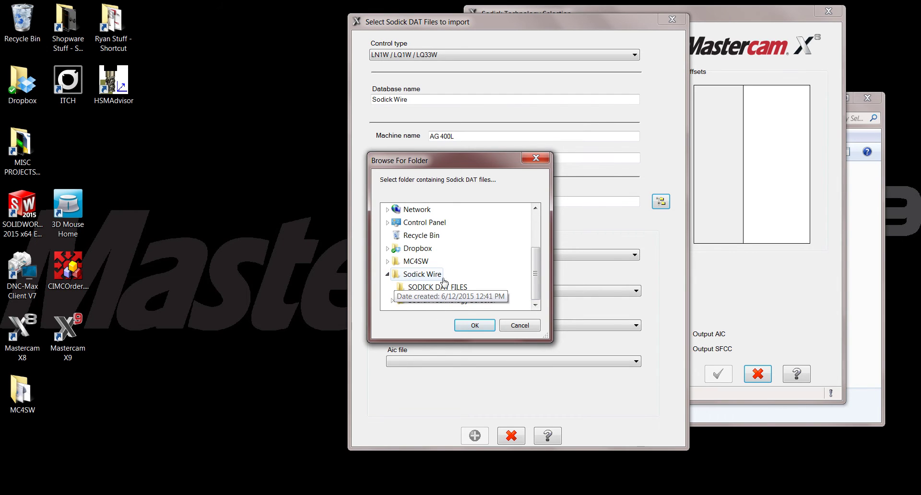
left_click(432, 288)
left_click(478, 326)
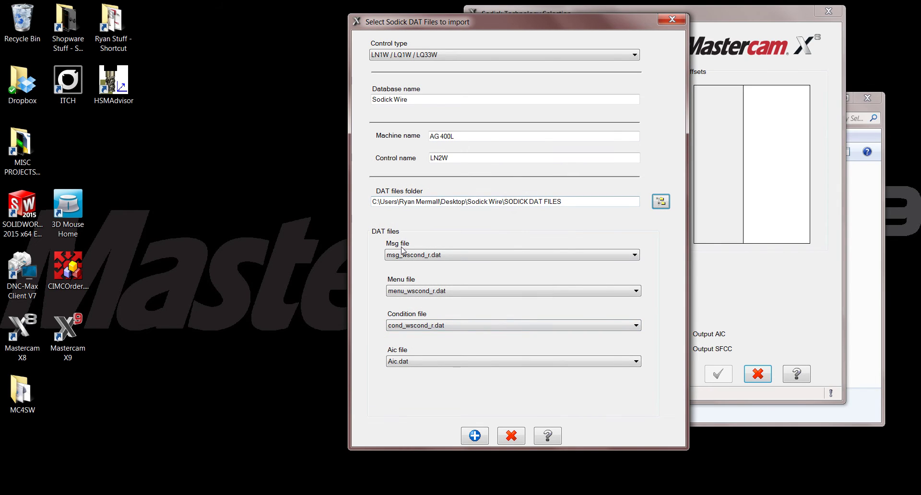
Keep msg_wscond_r.dat, menu_wscond_r.dat and cond_wscond_r.dat as the Msg, Menu and Condition files
left_click(428, 260)
left_click(416, 259)
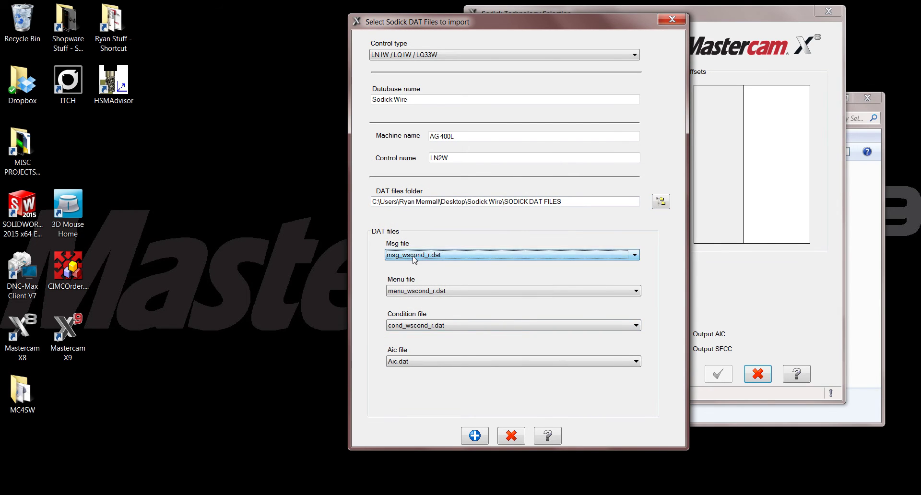
left_click(434, 291)
left_click(434, 299)
left_click(438, 325)
left_click(432, 333)
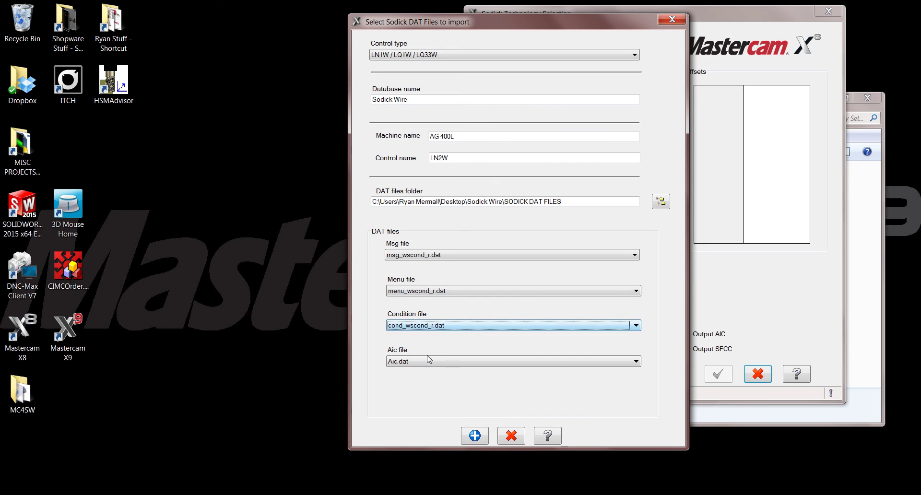
Import the DAT data to create Sodick Wire.stech and acknowledge both resulting messages
left_click(475, 436)
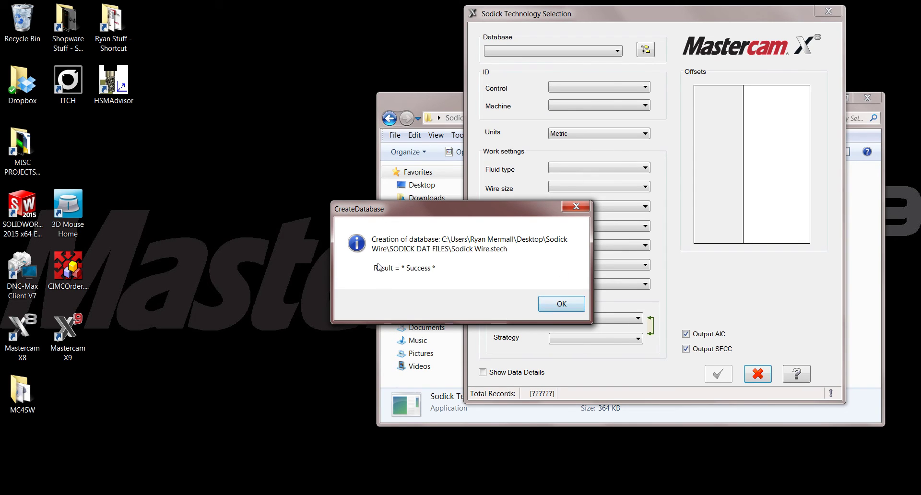
left_click(550, 303)
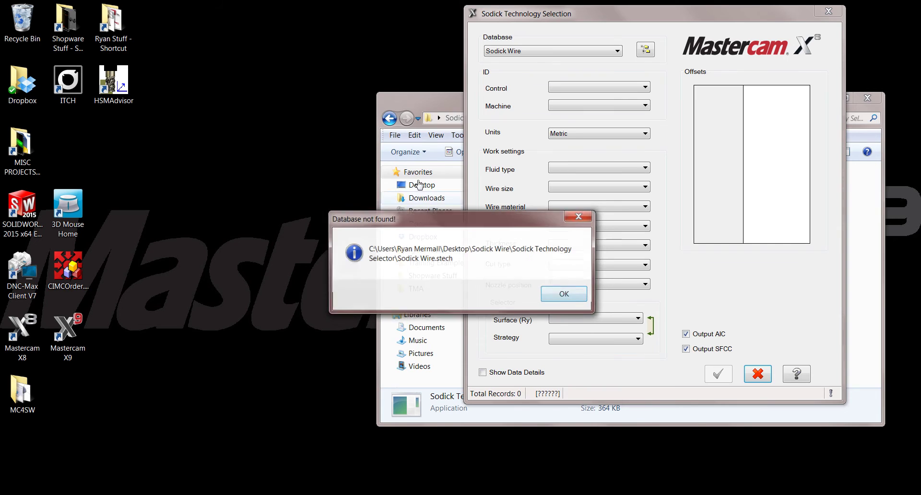
left_click(564, 295)
left_click(414, 105)
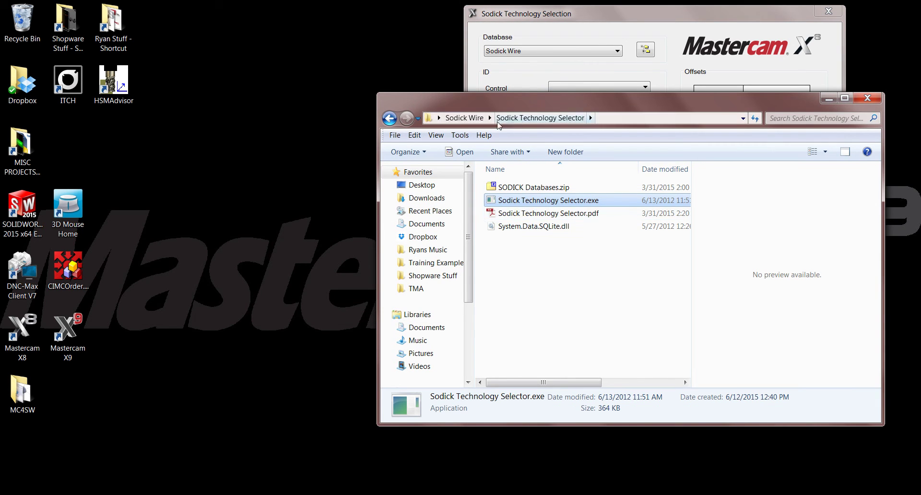
Confirm Sodick Wire.stech now exists in SODICK DAT FILES
left_click(452, 119)
double_click(522, 187)
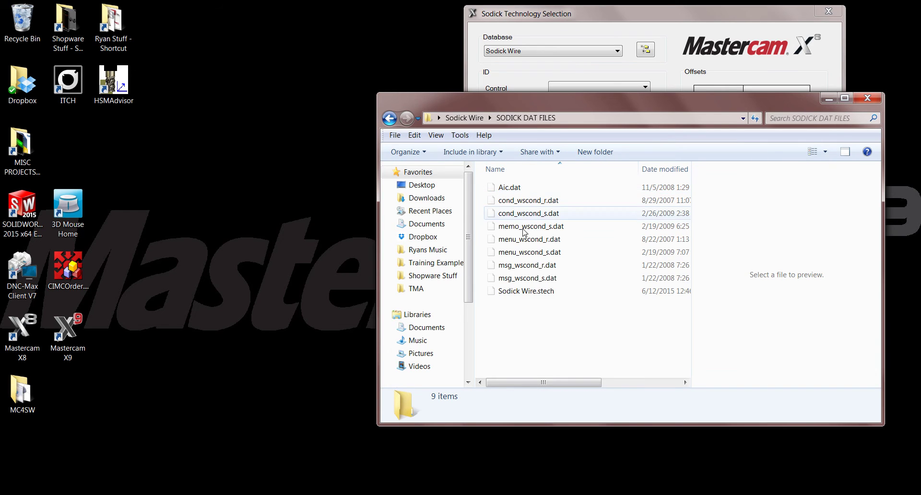
left_click(521, 297)
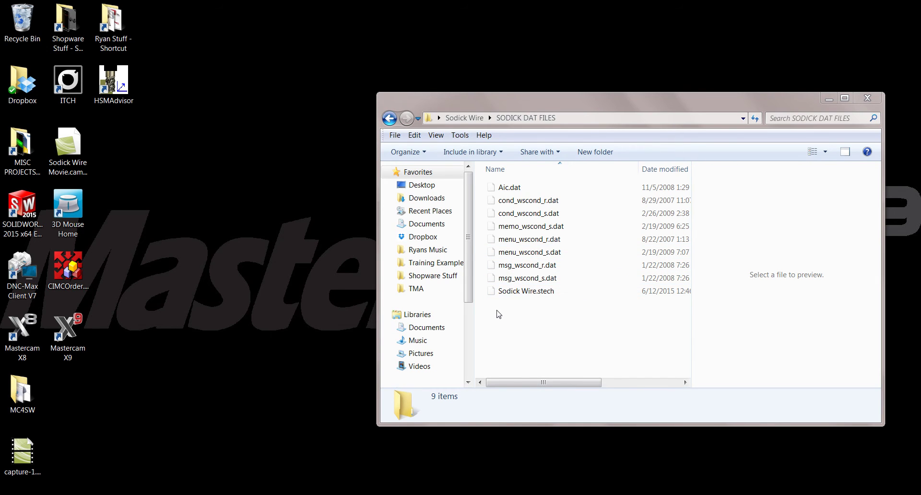
Relaunch Sodick Technology Selector.exe from its folder
left_click(461, 118)
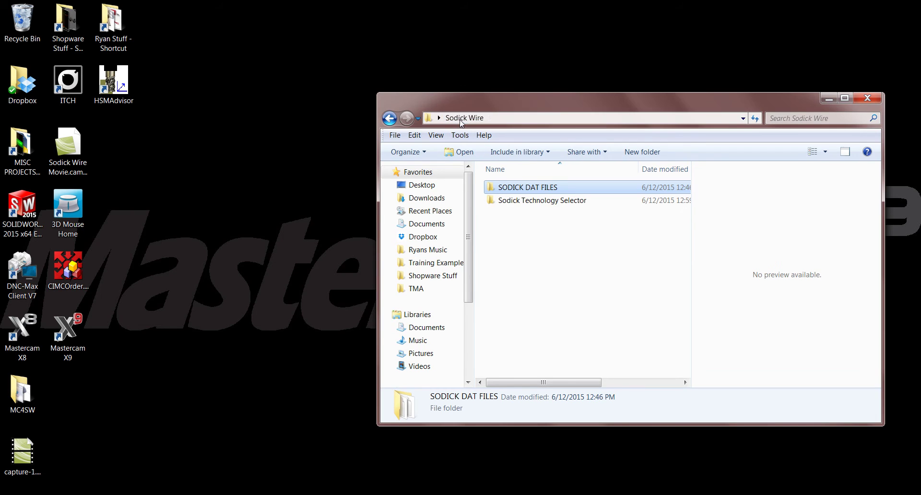
double_click(513, 201)
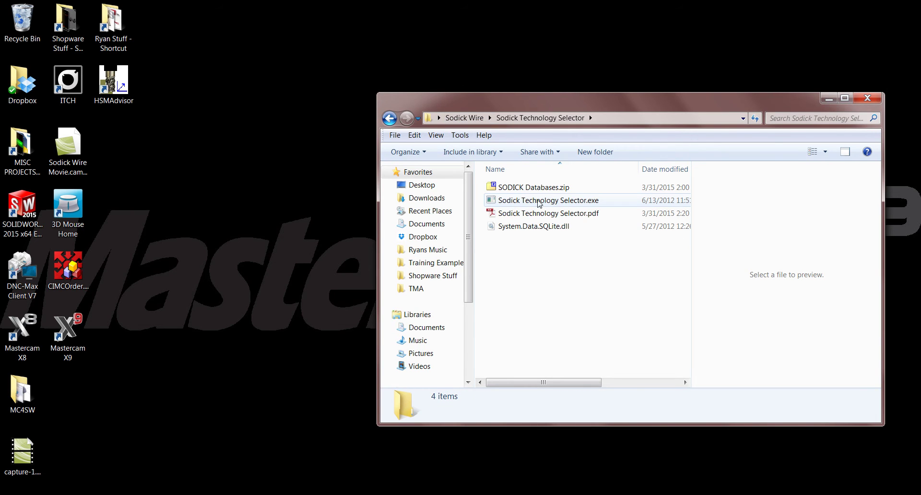
double_click(571, 202)
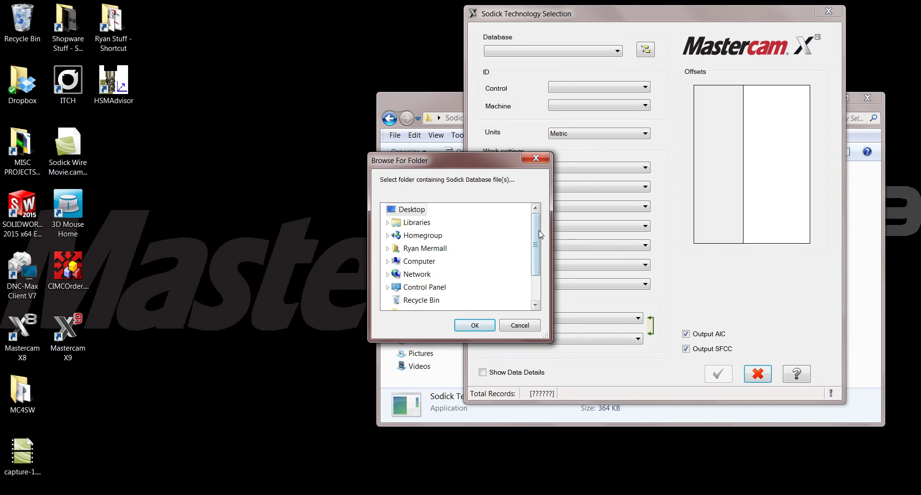
Point the folder prompt at Sodick Wire > SODICK DAT FILES to load the 48-record database
left_click_drag(540, 232, 537, 263)
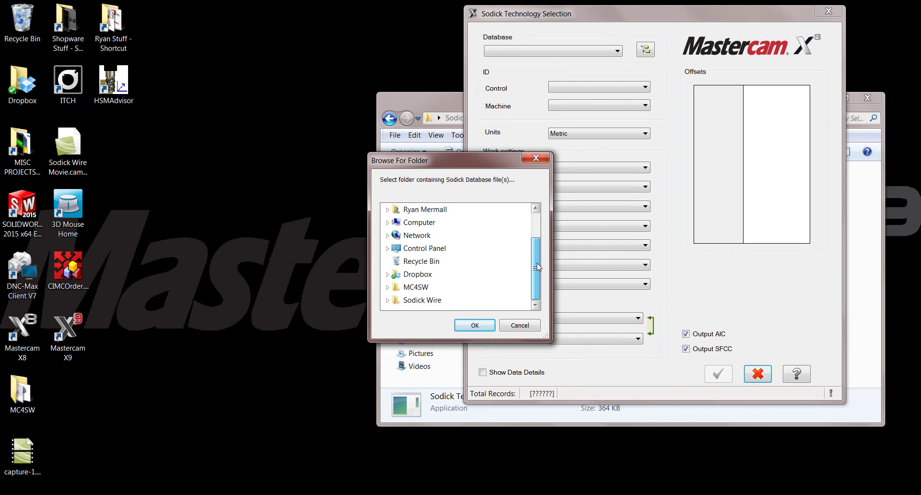
left_click(388, 300)
left_click(427, 290)
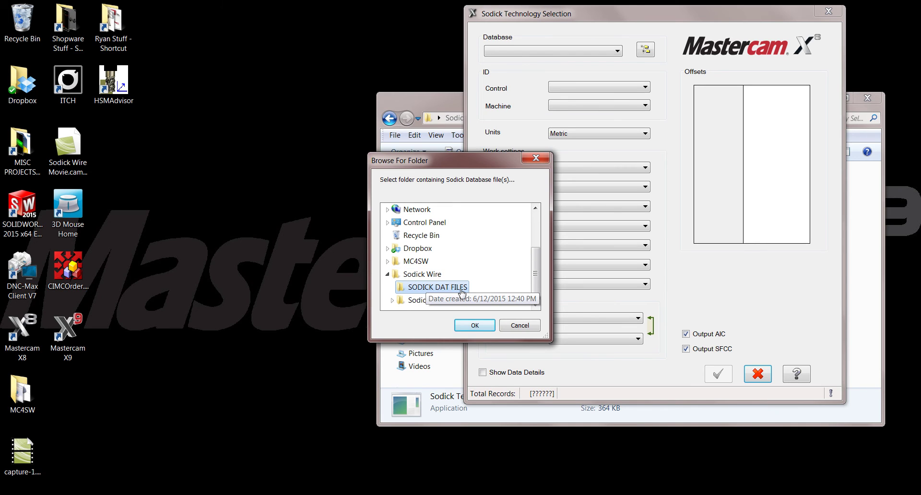
left_click(474, 325)
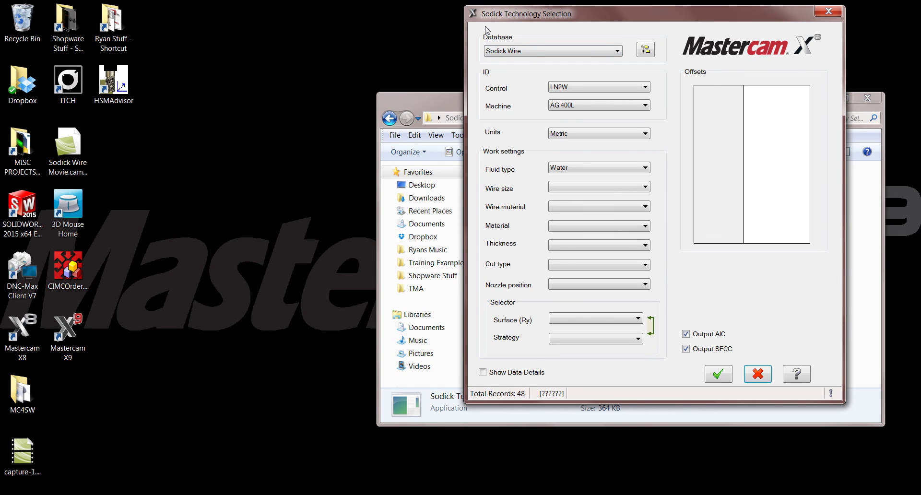
Choose control LN2W, machine AG 400L, Metric units and Water fluid, continuing past the error
left_click(560, 87)
left_click(560, 97)
left_click(560, 106)
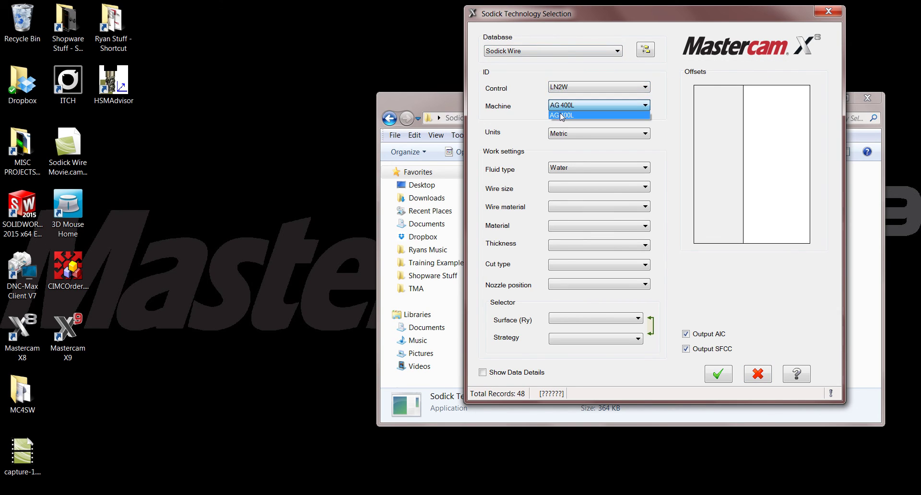
left_click(561, 114)
left_click(560, 133)
left_click(560, 152)
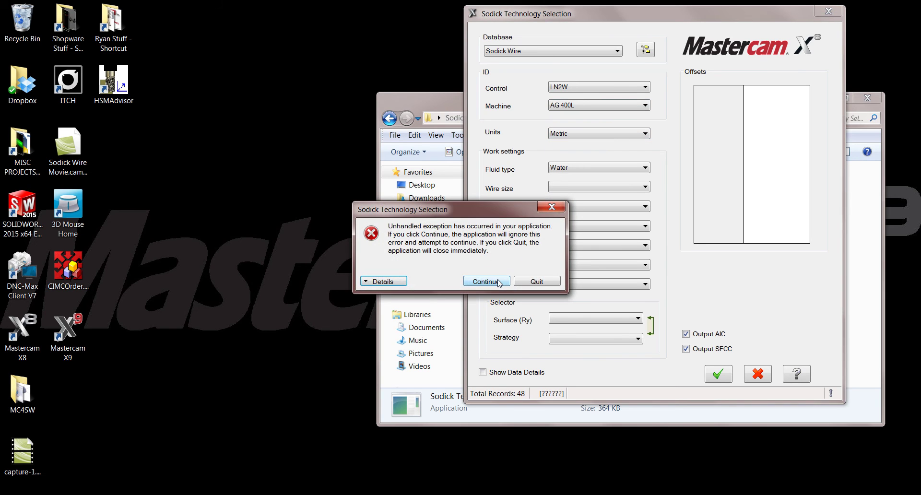
left_click(487, 281)
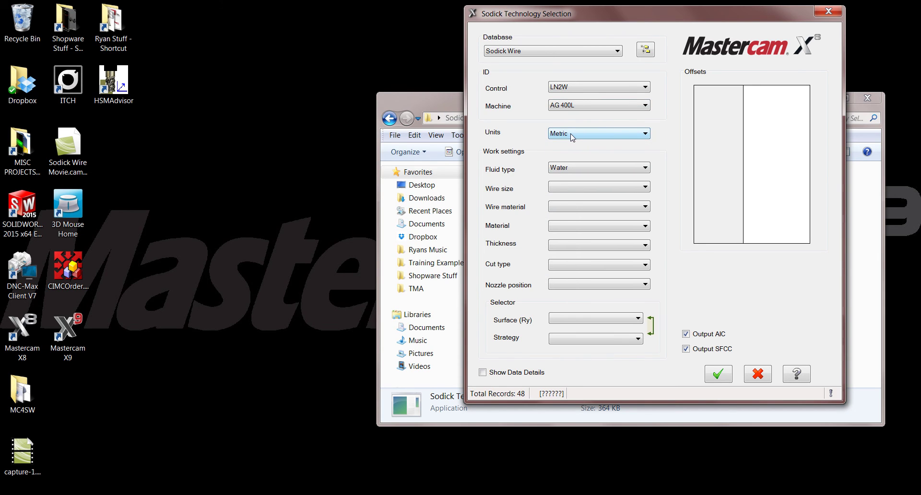
left_click(559, 169)
left_click(560, 178)
Choose 0.2 Brass wire, Steel, thickness 10 and Rough strategy, then accept to write SodickHeaderData.txt
left_click(559, 187)
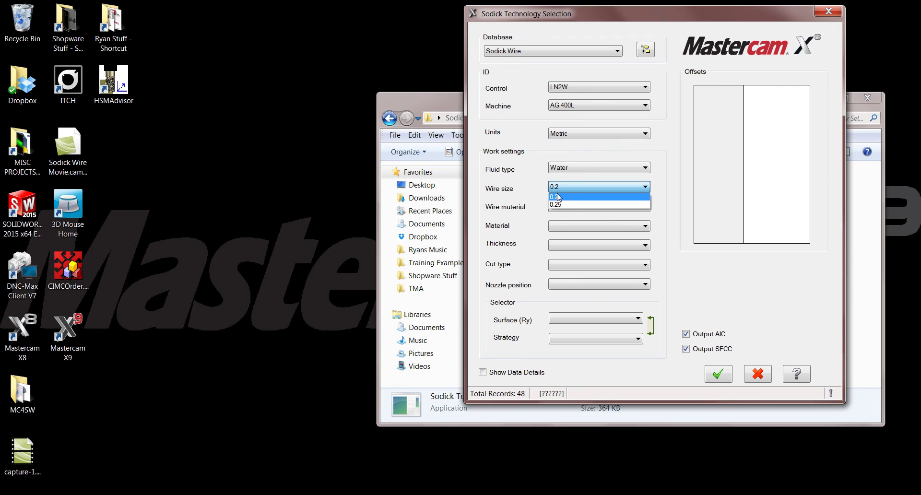
left_click(557, 196)
left_click(559, 207)
left_click(559, 215)
left_click(560, 226)
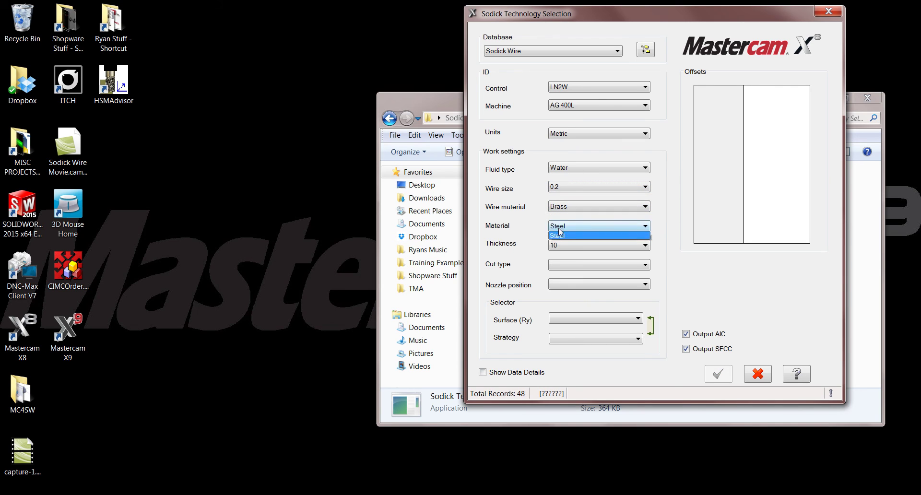
left_click(559, 235)
left_click(559, 245)
left_click(559, 262)
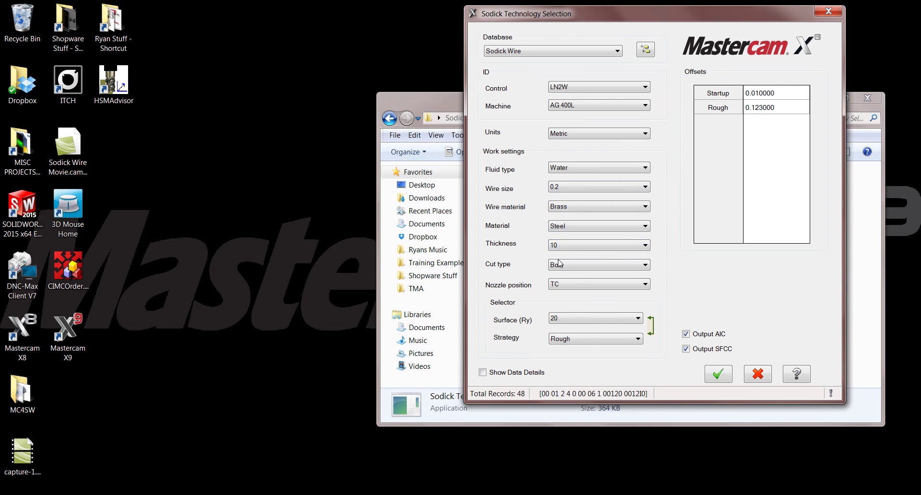
left_click(560, 339)
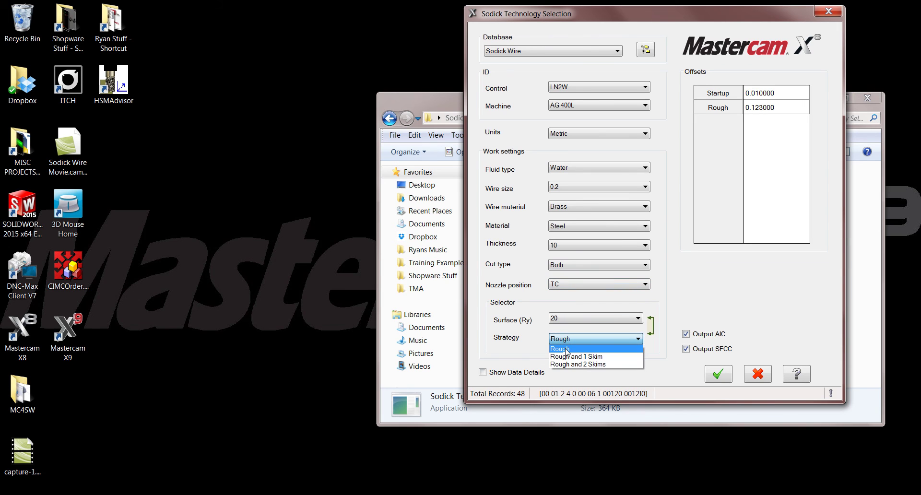
left_click(566, 351)
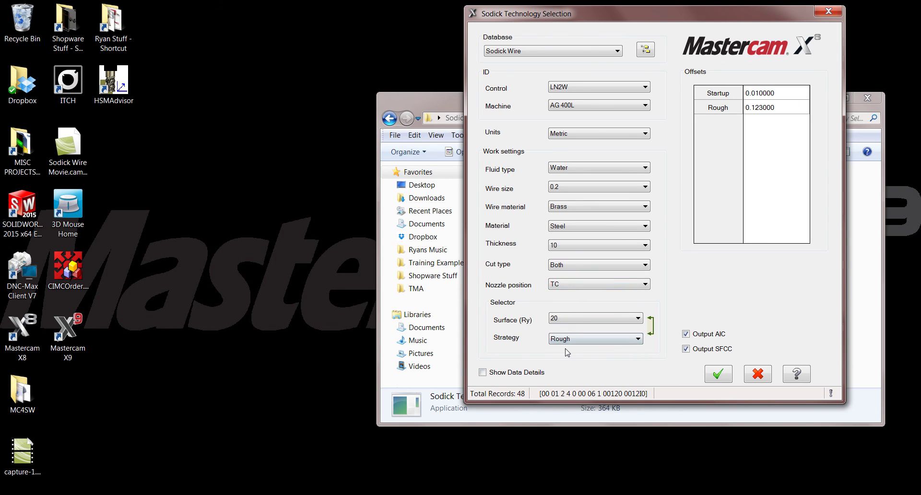
left_click(718, 375)
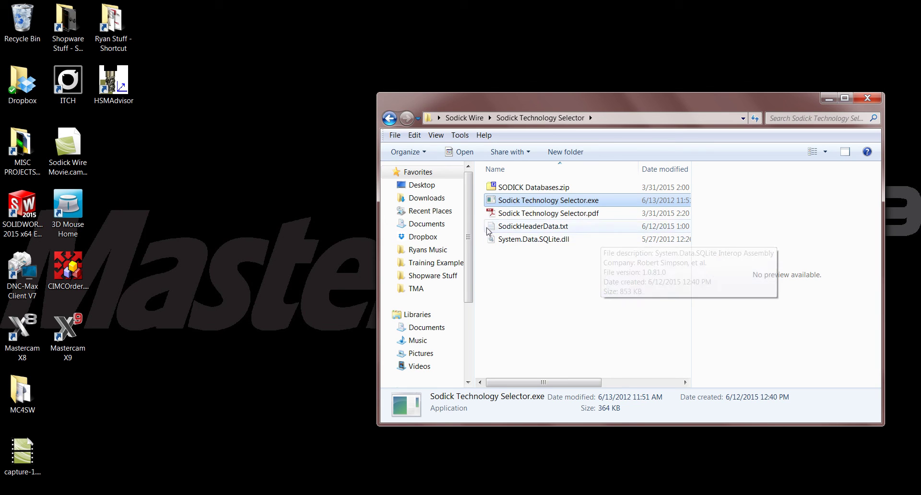
Clear the file selection and open SodickHeaderData.txt in Notepad
left_click(621, 264)
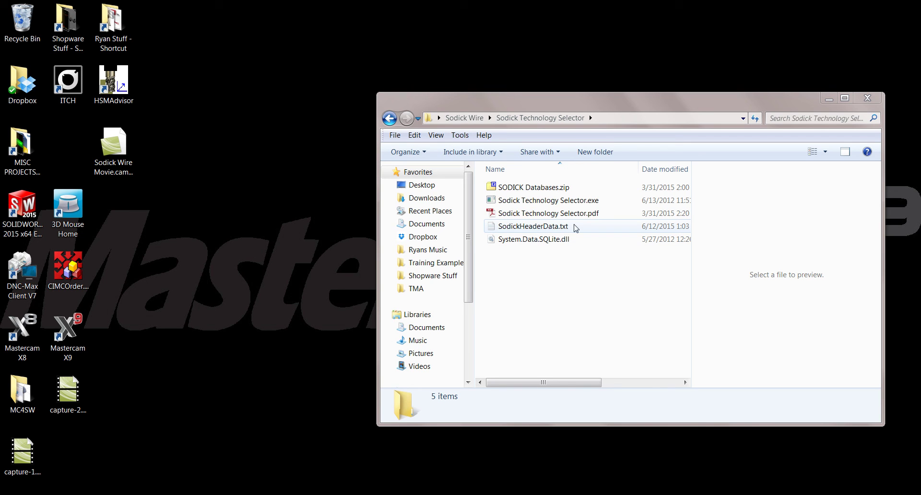
double_click(575, 229)
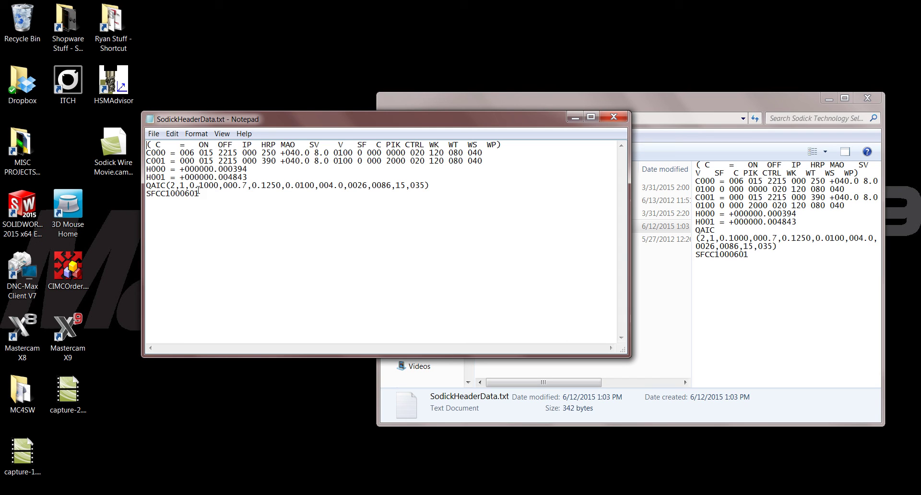
Select all the header text, from the column header line through SFCC1000601, and copy it
left_click_drag(208, 193, 145, 143)
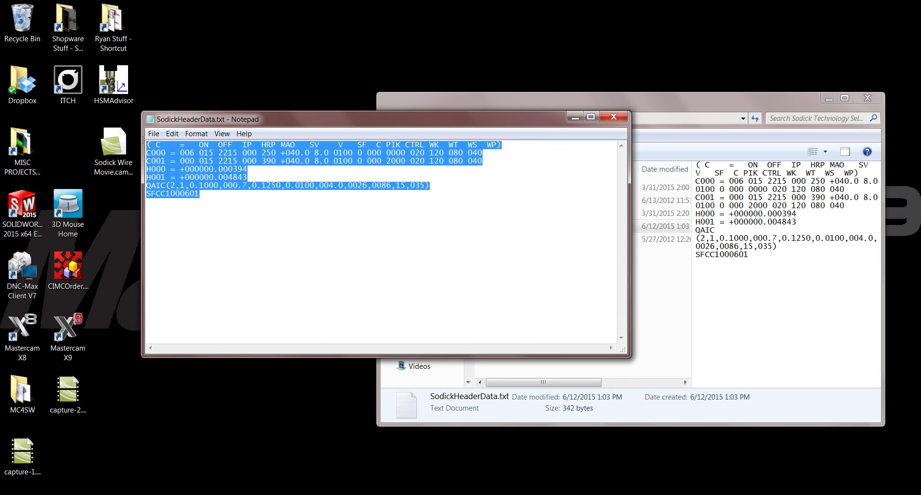
right_click(196, 178)
left_click(216, 211)
left_click(245, 265)
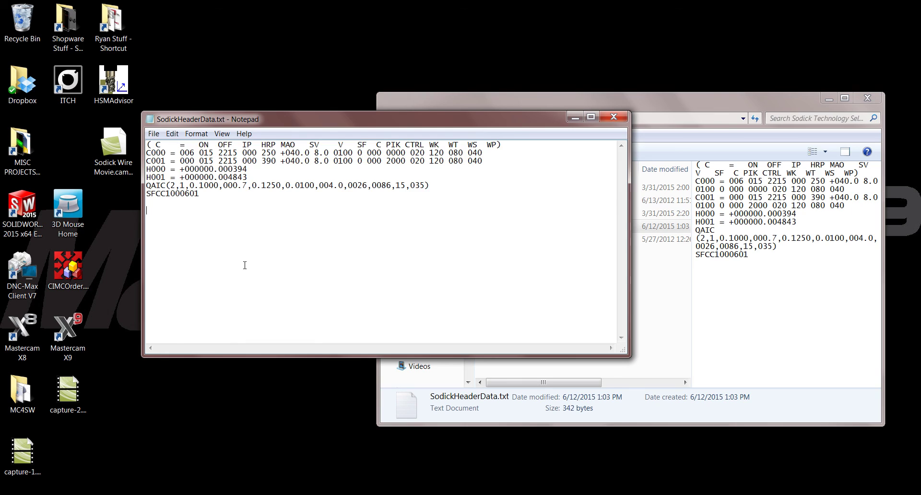